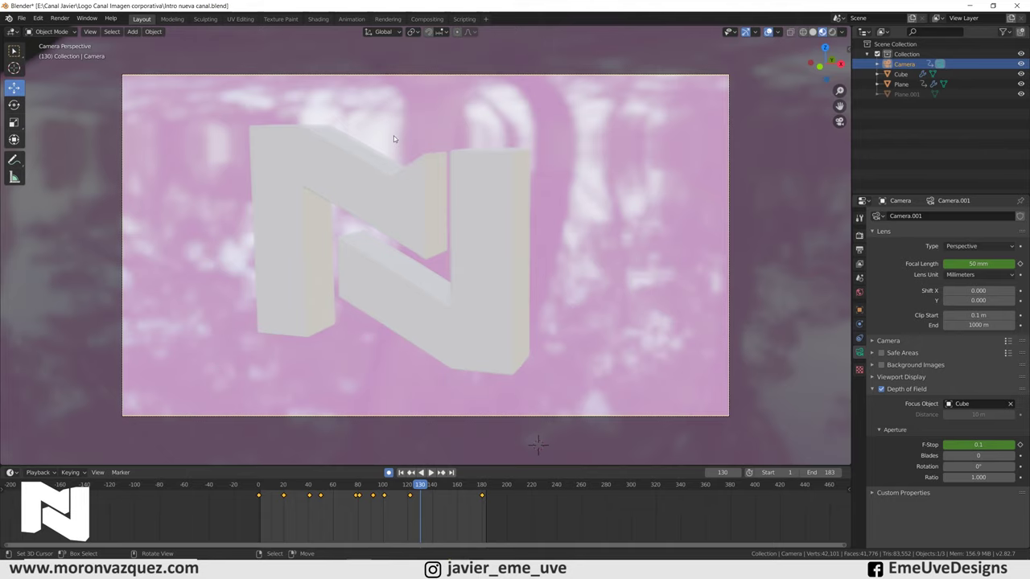
# - Play and scrub the depth-of-field animation, stop at frame 144, go Solid, then play backwards
pyautogui.click(421, 472)
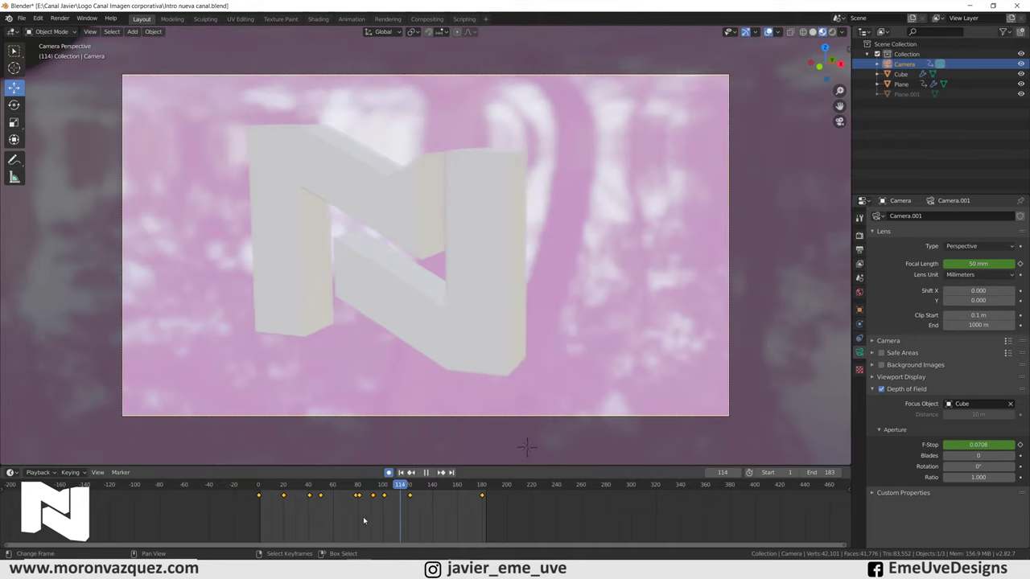
pyautogui.click(287, 516)
pyautogui.moveTo(293, 521)
pyautogui.mouseDown()
pyautogui.moveTo(468, 508)
pyautogui.moveTo(438, 503)
pyautogui.mouseUp()
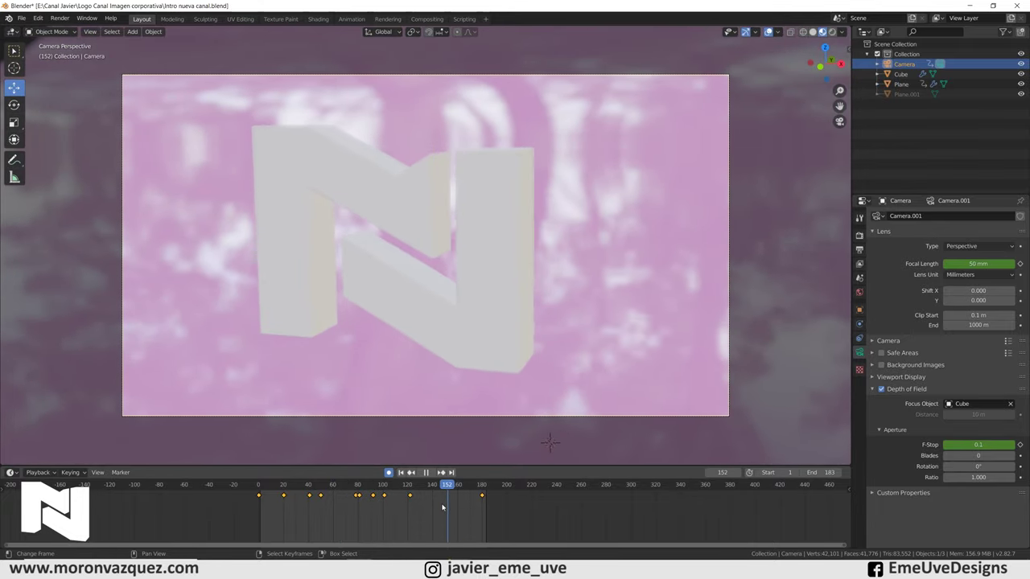
pyautogui.press('space')
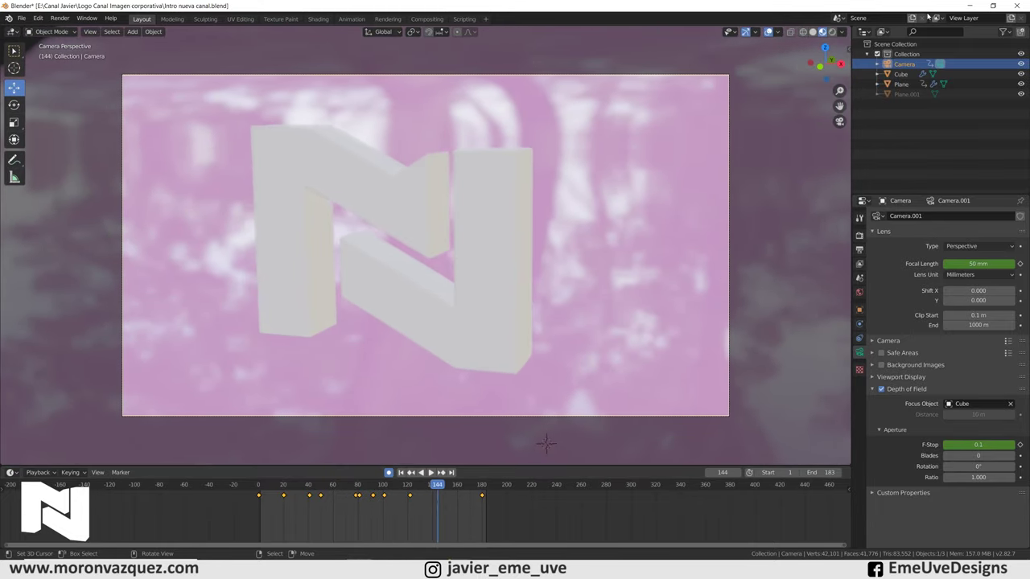
pyautogui.click(813, 31)
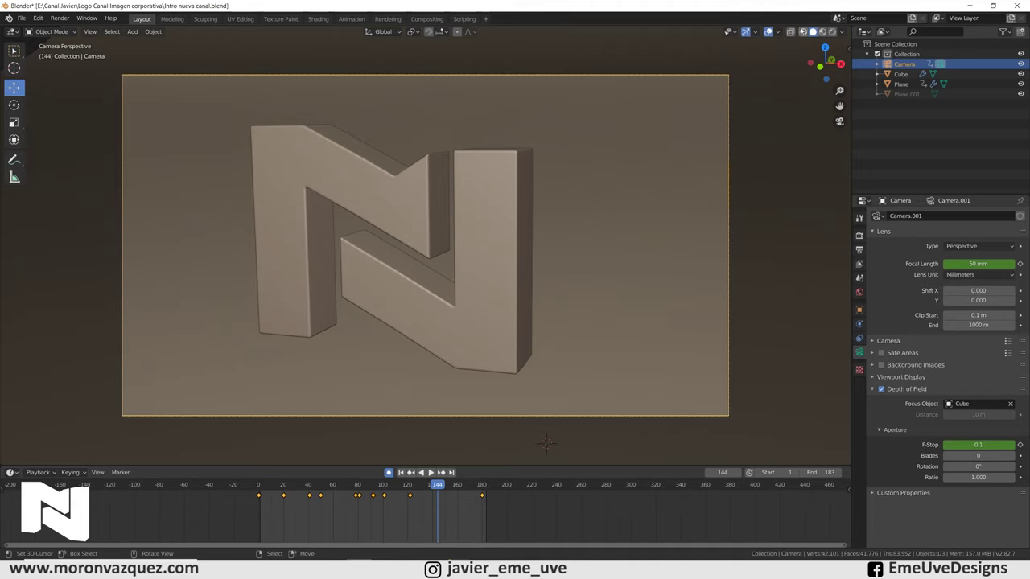
pyautogui.click(421, 472)
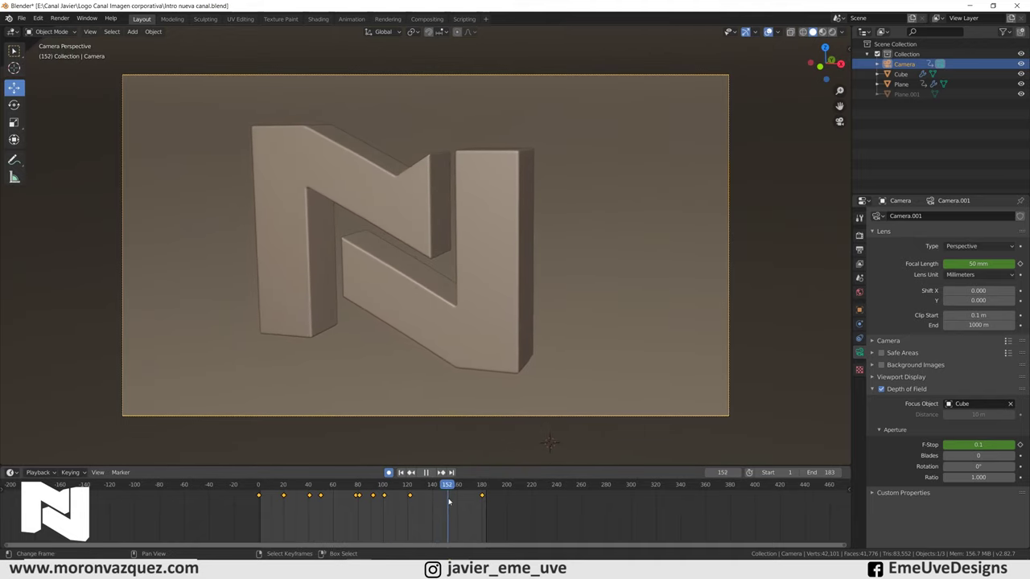
# - Check the Photoshop logo reference, scrub in Material Preview, then delete the pink backdrop Plane
pyautogui.press('space')
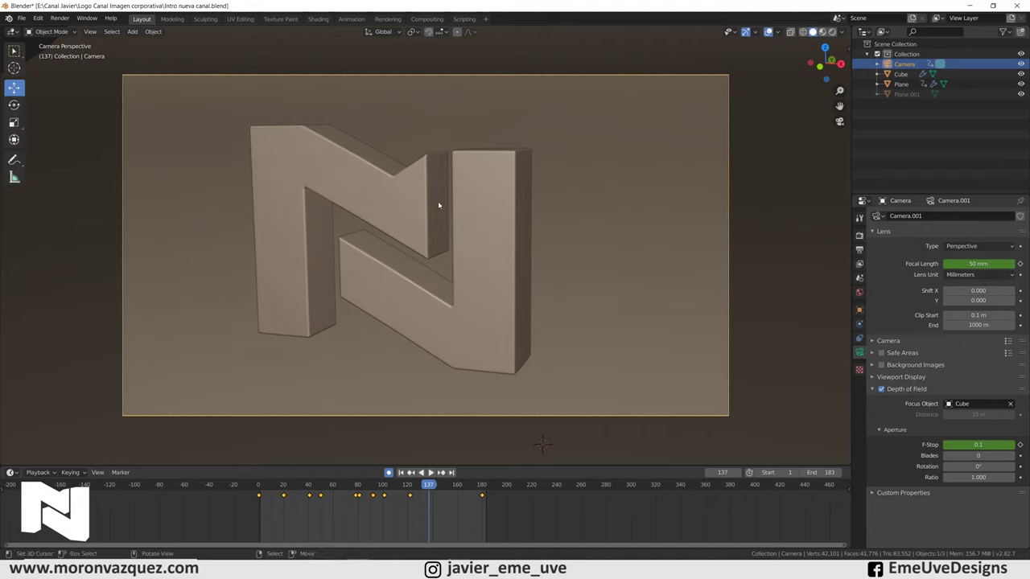
pyautogui.hotkey('alt', 'Tab')
pyautogui.click(822, 31)
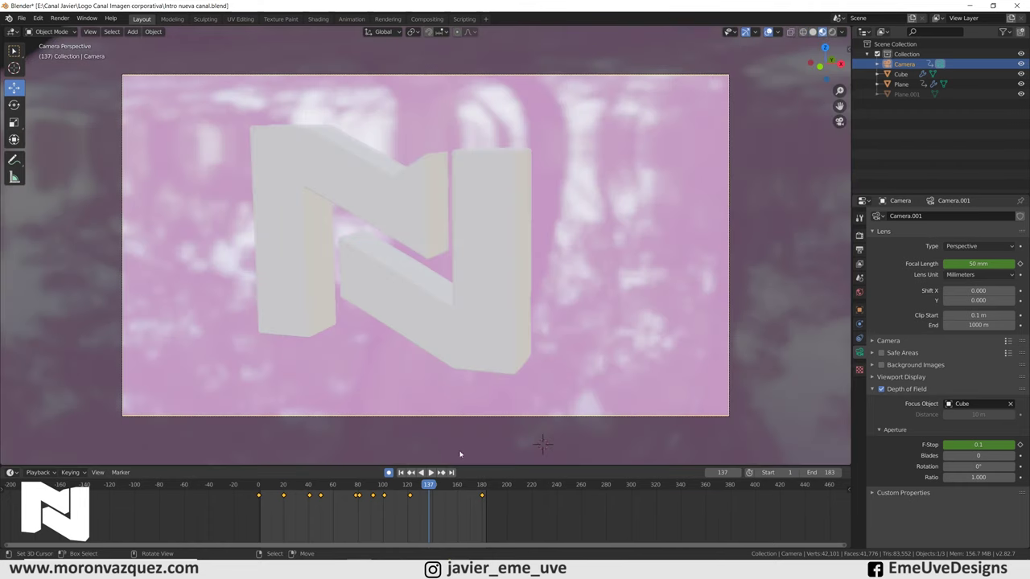
pyautogui.moveTo(429, 514); pyautogui.dragTo(428, 515)
pyautogui.press('space')
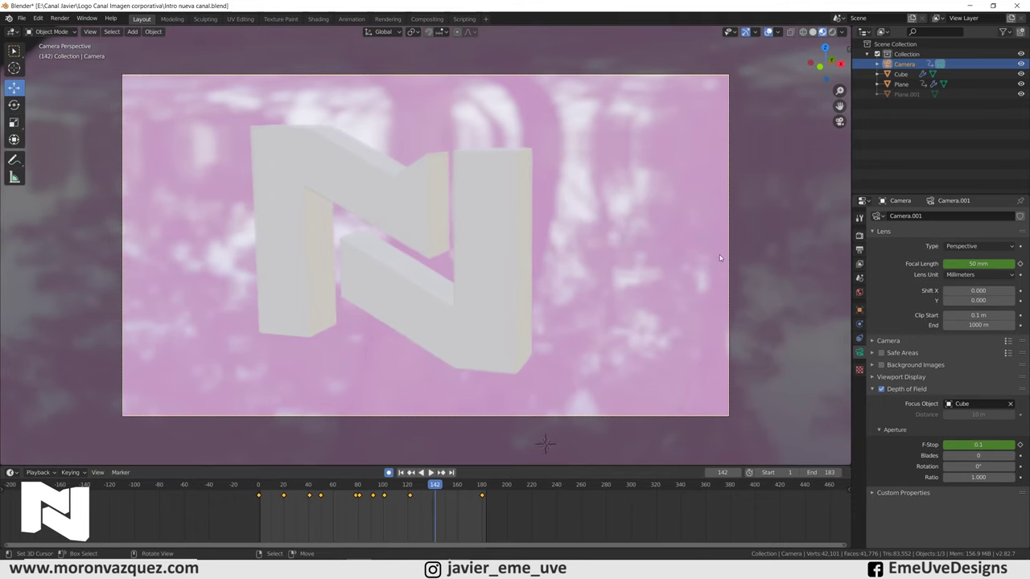
pyautogui.click(737, 239)
pyautogui.press('Delete')
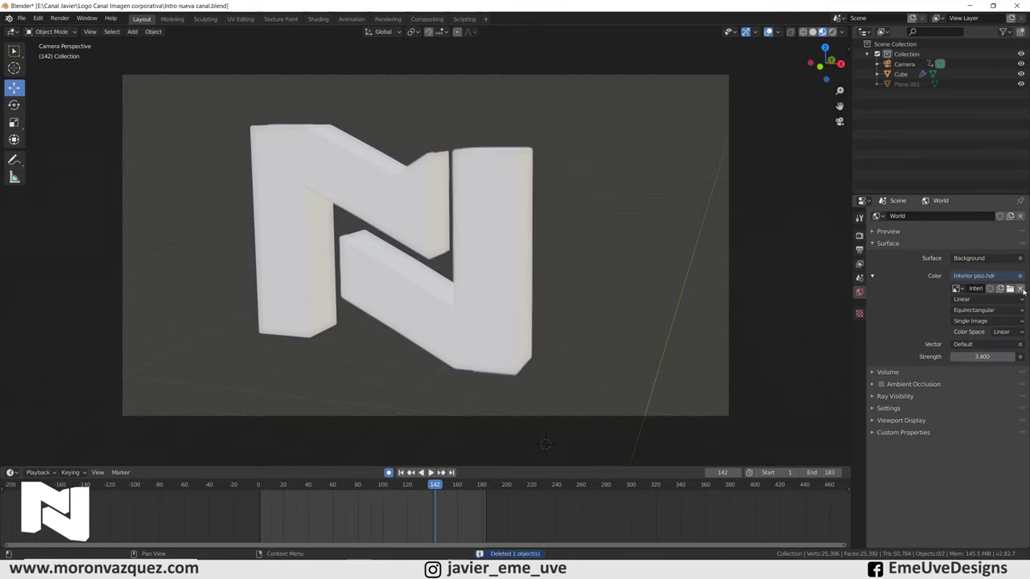
# - Set World strength to 0.000, view Rendered, and open the N logo Cube's Surface shader list
pyautogui.press('BackSpace')
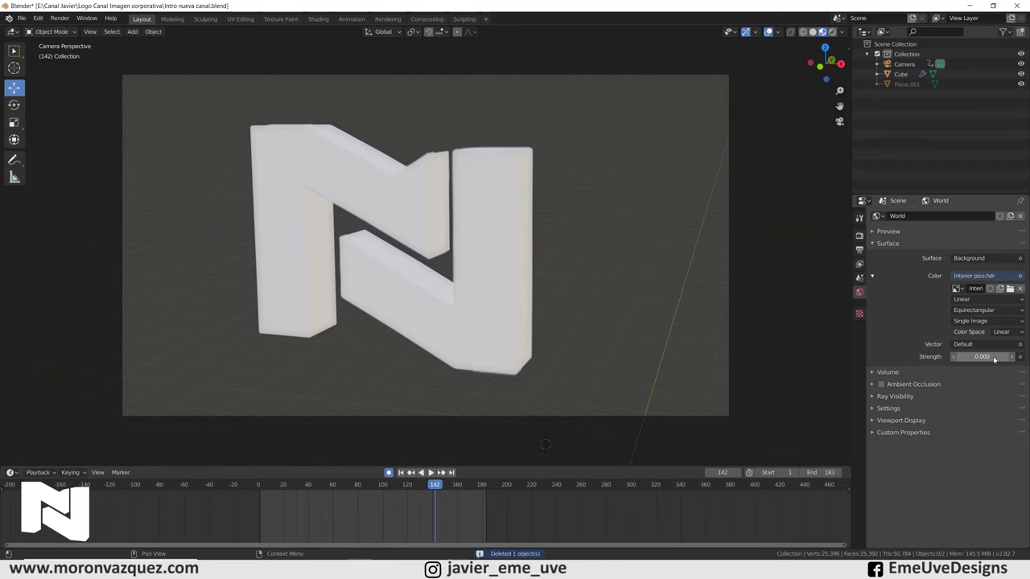
pyautogui.click(831, 33)
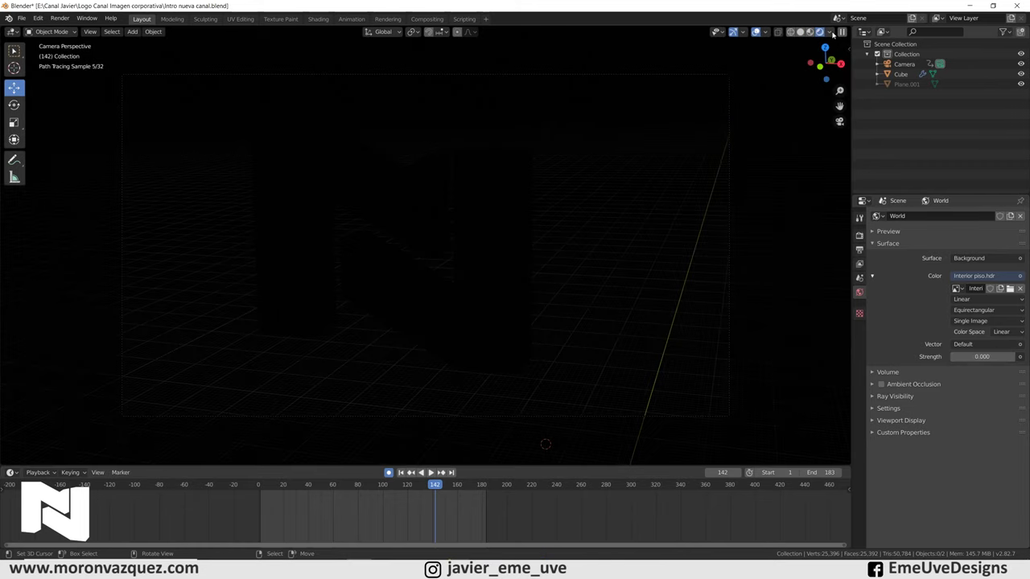
pyautogui.click(476, 234)
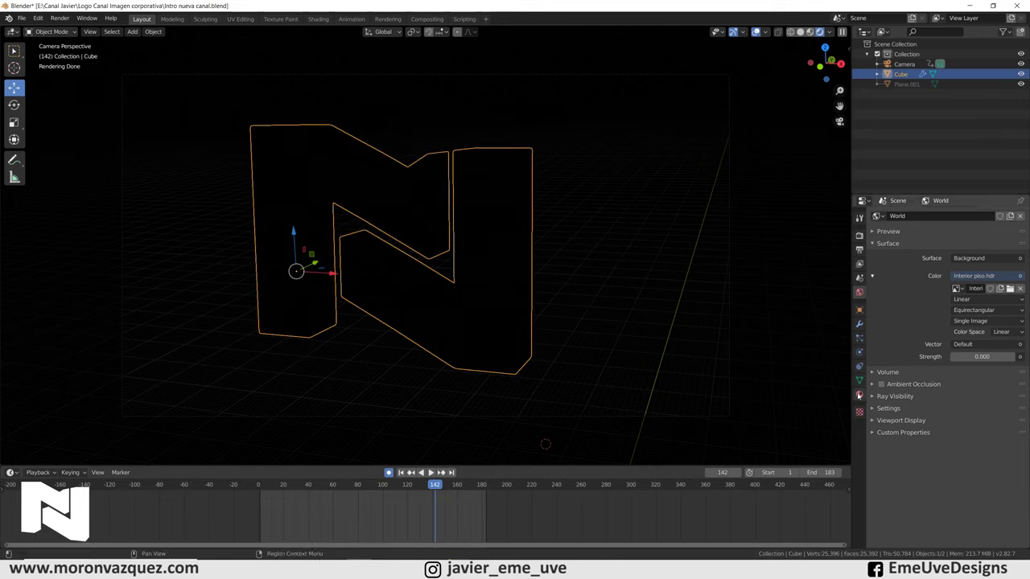
pyautogui.click(860, 396)
pyautogui.click(974, 291)
pyautogui.click(974, 290)
pyautogui.click(974, 291)
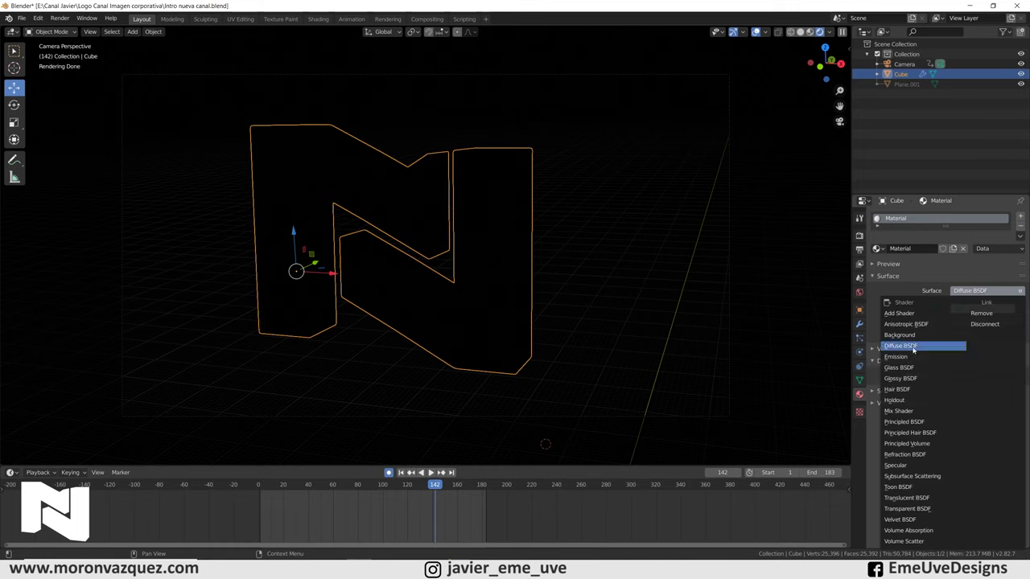
# - Make the N logo's surface an Emission shader, then orbit out of camera view in Solid shading
pyautogui.click(917, 351)
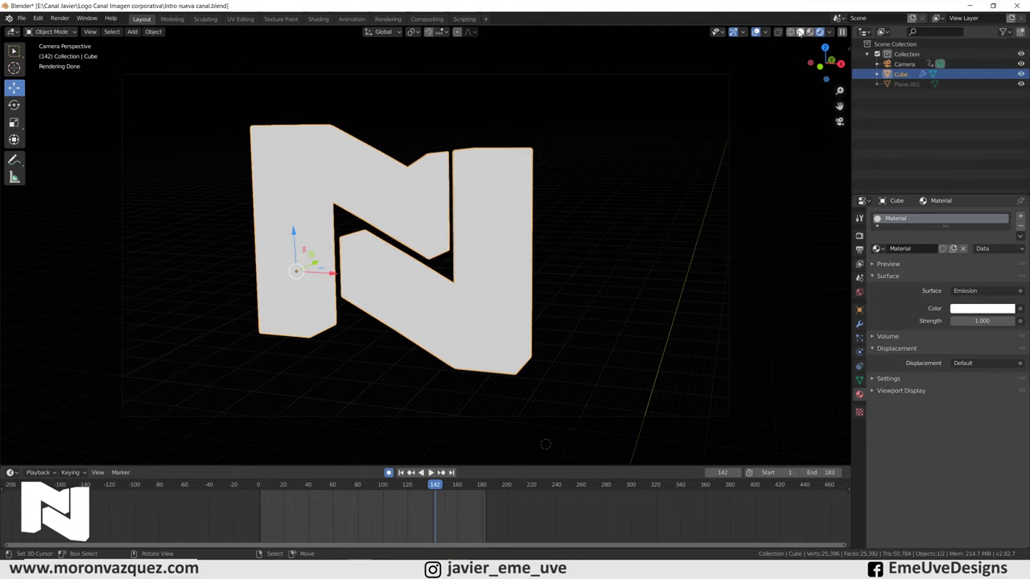
pyautogui.click(800, 32)
pyautogui.moveTo(559, 271)
pyautogui.mouseDown(button='middle')
pyautogui.moveTo(570, 272)
pyautogui.moveTo(557, 270)
pyautogui.mouseUp(button='middle')
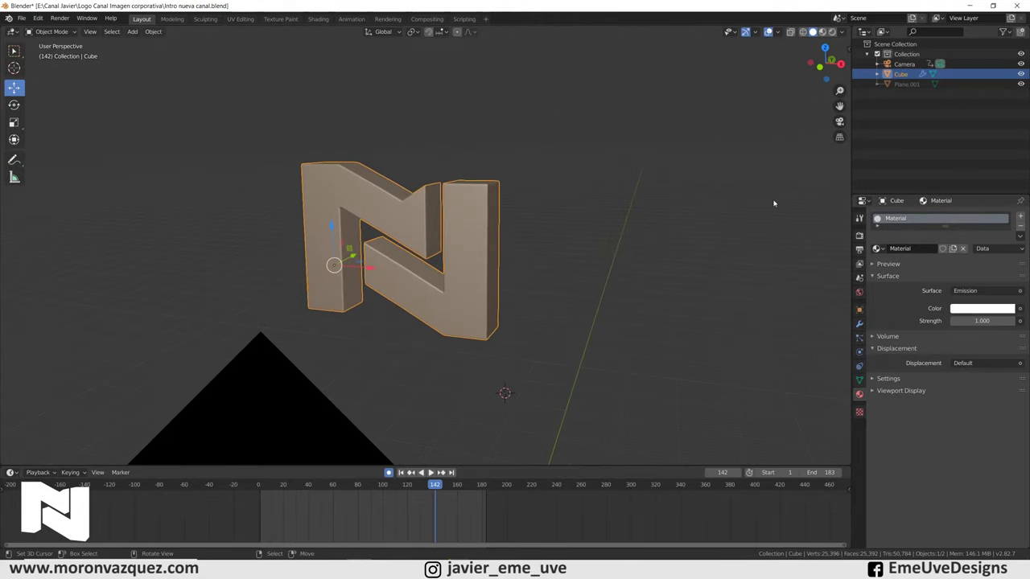
# - Select the camera, orbit to frame it, then switch to the logo in Photoshop
pyautogui.click(304, 420)
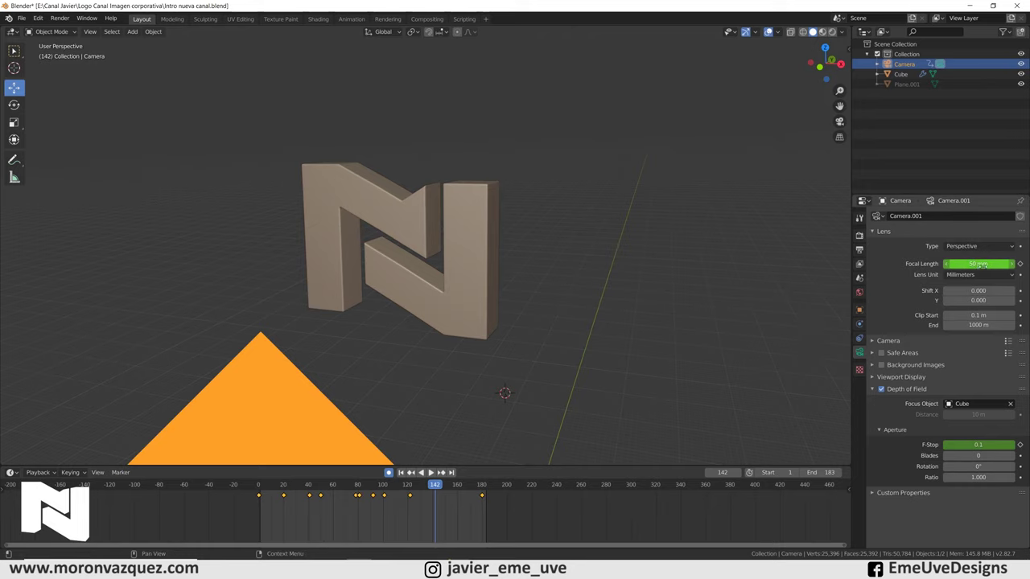
pyautogui.moveTo(524, 292); pyautogui.dragTo(526, 289, button='middle')
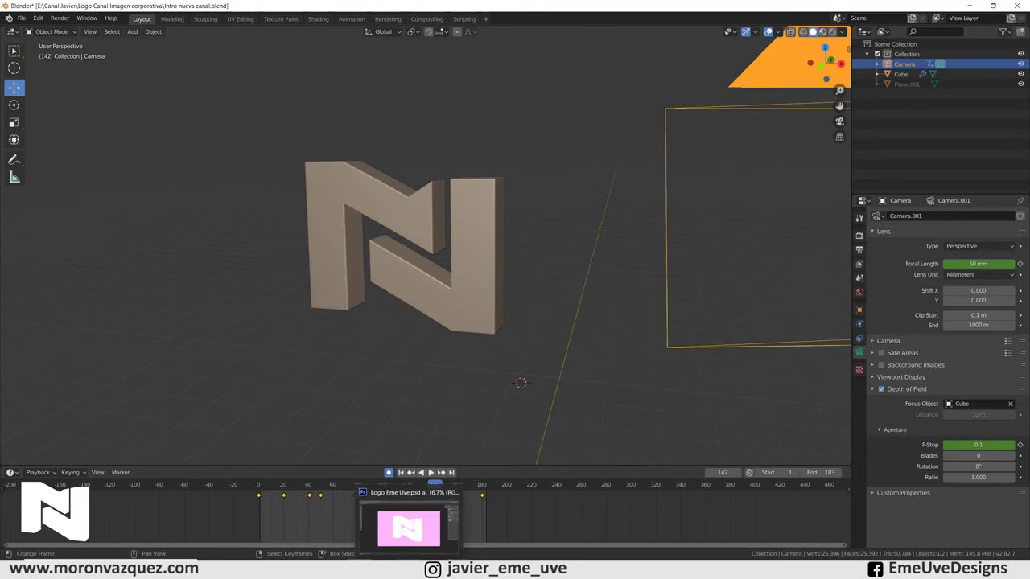
pyautogui.click(409, 523)
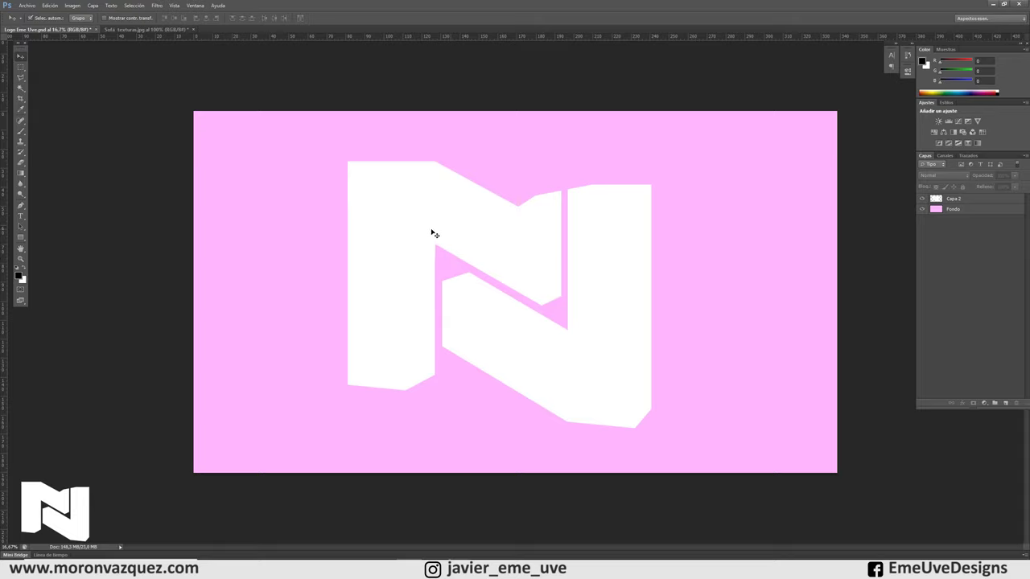
# - Drag ruler guides to the N's left, right, inner, top and bottom edges
pyautogui.moveTo(4, 360)
pyautogui.mouseDown()
pyautogui.moveTo(392, 307)
pyautogui.moveTo(347, 307)
pyautogui.mouseUp()
pyautogui.moveTo(3, 276)
pyautogui.mouseDown()
pyautogui.moveTo(607, 223)
pyautogui.moveTo(651, 229)
pyautogui.mouseUp()
pyautogui.moveTo(6, 258); pyautogui.dragTo(434, 252)
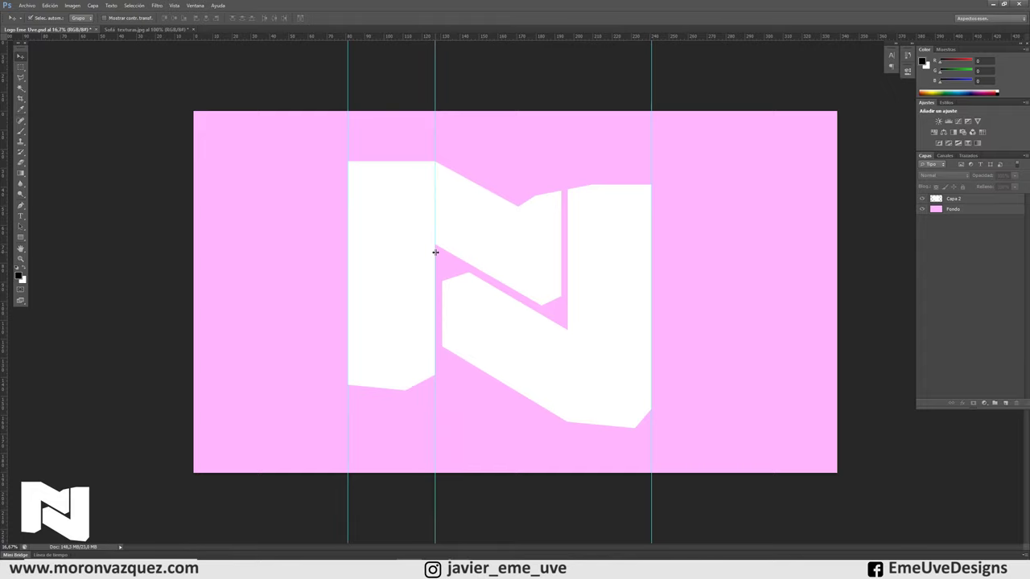
pyautogui.moveTo(344, 134); pyautogui.dragTo(344, 161)
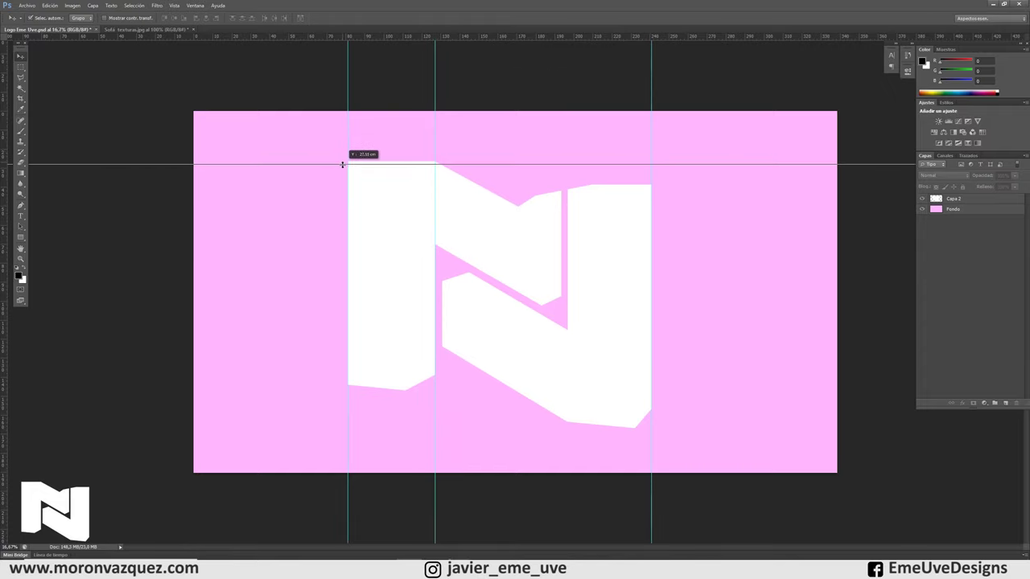
pyautogui.moveTo(592, 37); pyautogui.dragTo(593, 184)
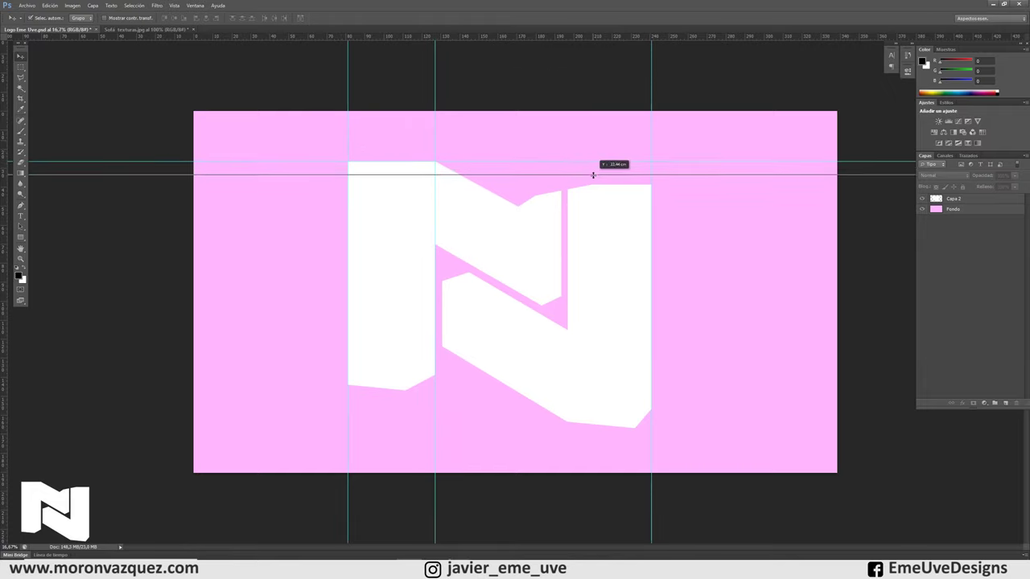
pyautogui.moveTo(607, 37)
pyautogui.mouseDown()
pyautogui.moveTo(558, 416)
pyautogui.moveTo(656, 64)
pyautogui.moveTo(654, 36)
pyautogui.mouseUp()
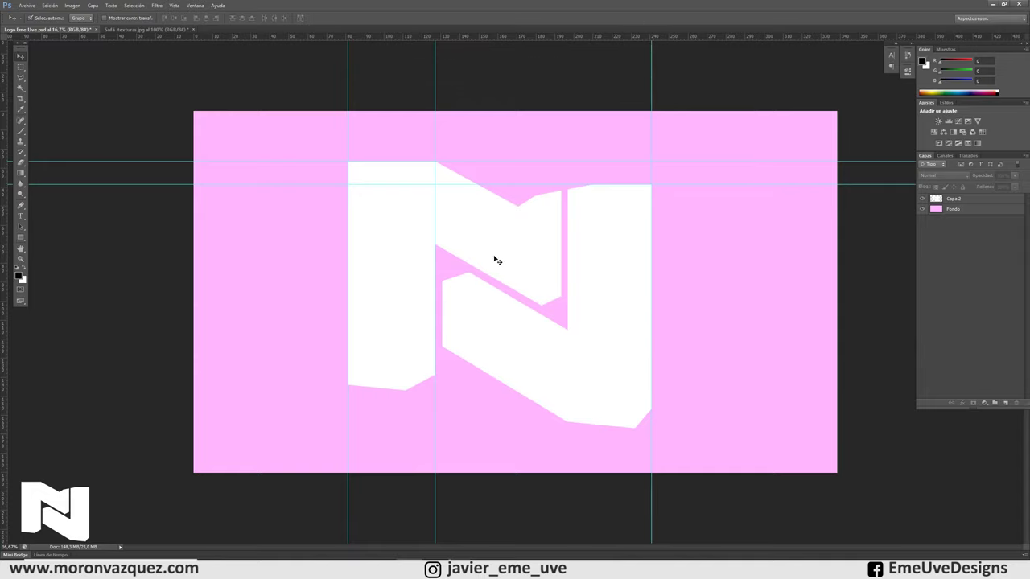
pyautogui.moveTo(477, 40); pyautogui.dragTo(633, 428)
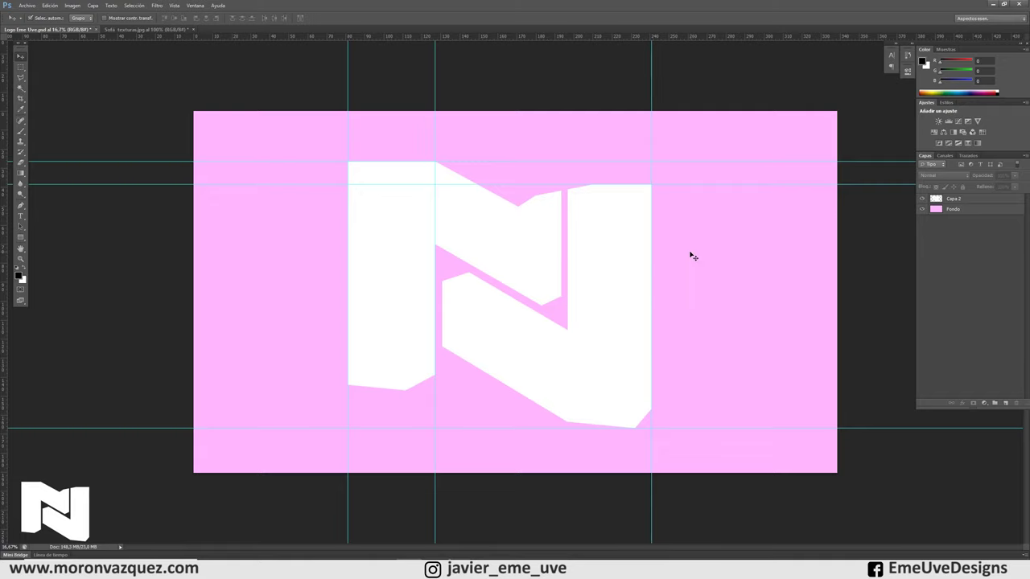
# - Hide and reshow the Fondo layer to check transparency, then switch to Sofá texturas.jpg
pyautogui.click(923, 210)
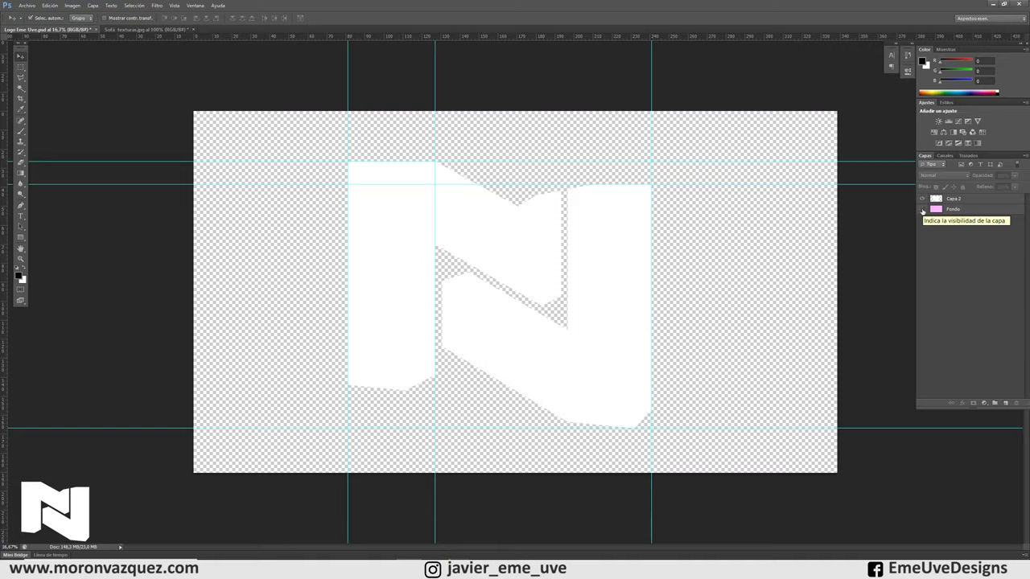
pyautogui.click(923, 209)
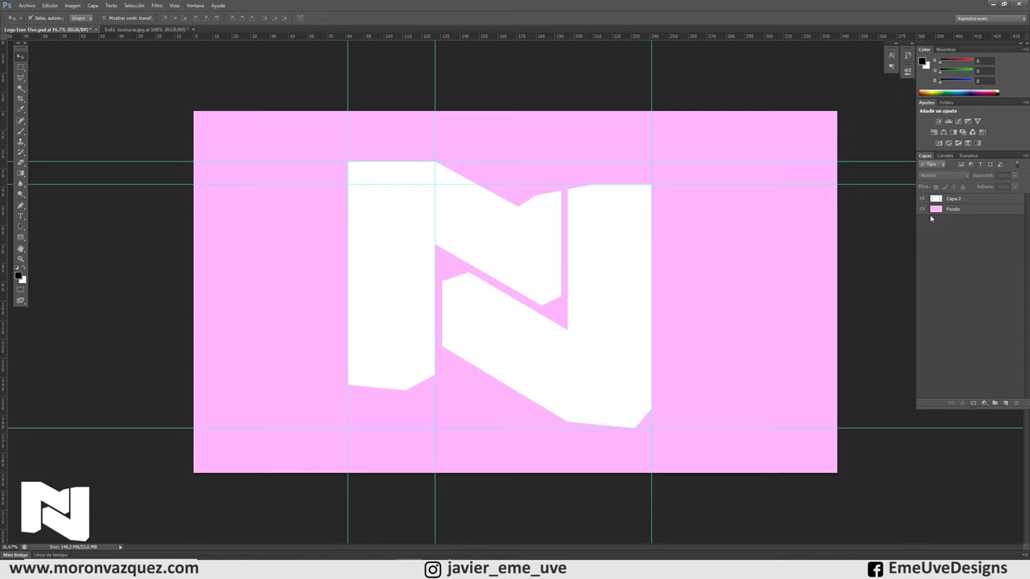
pyautogui.click(145, 30)
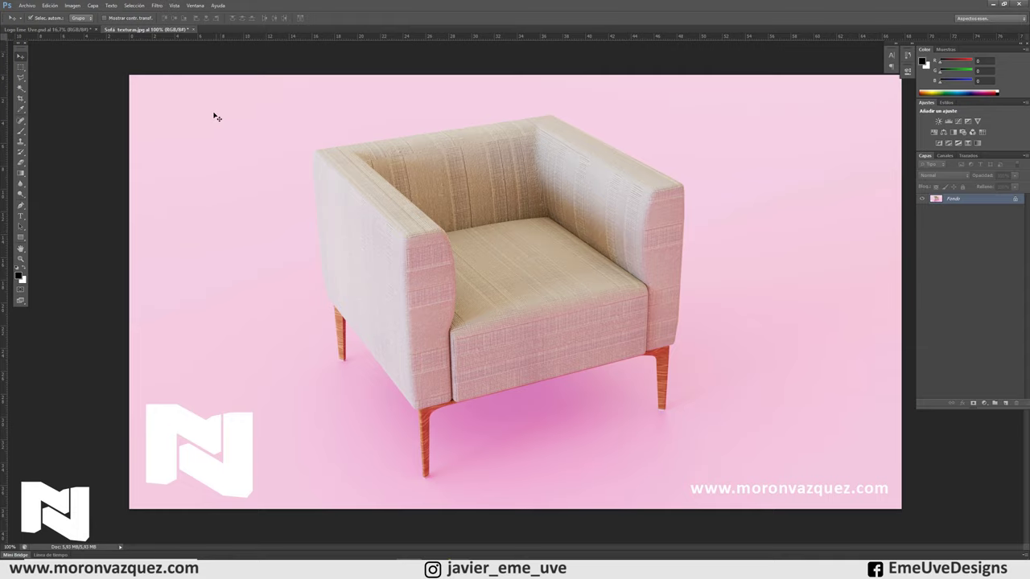
pyautogui.click(70, 30)
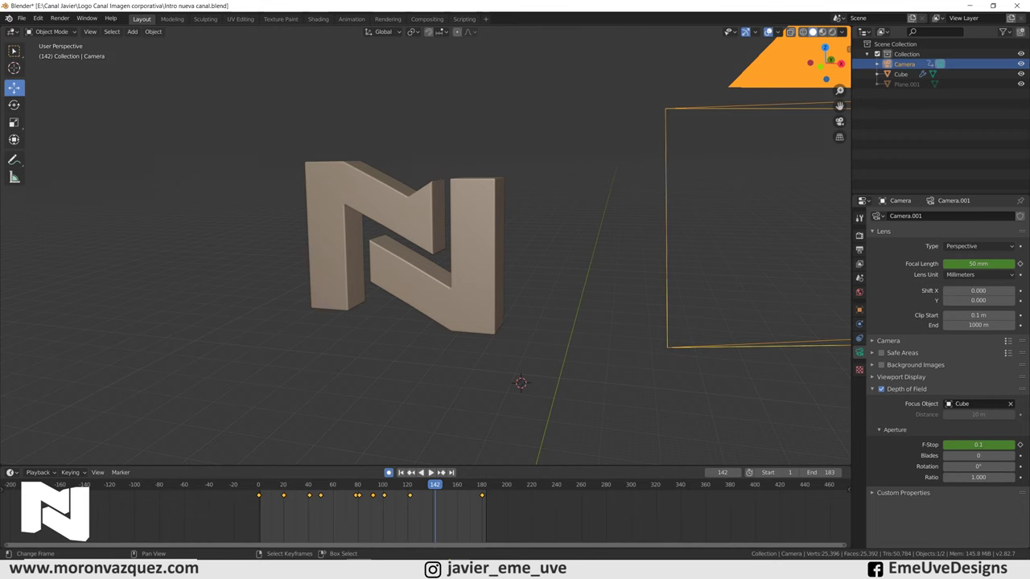
# - View through the camera in Material Preview and play and scrub the animation
pyautogui.press('KP_0')
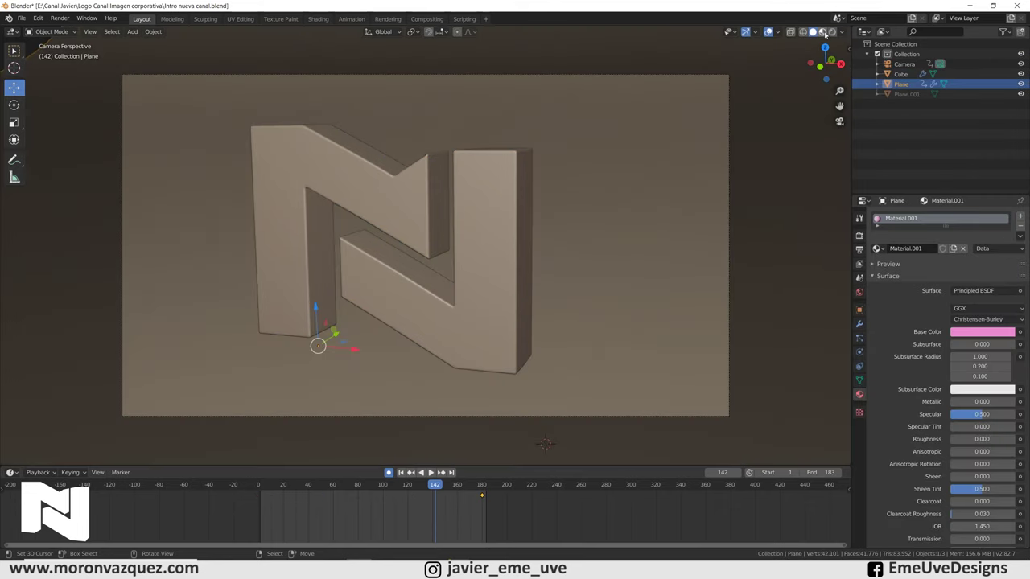
pyautogui.click(821, 32)
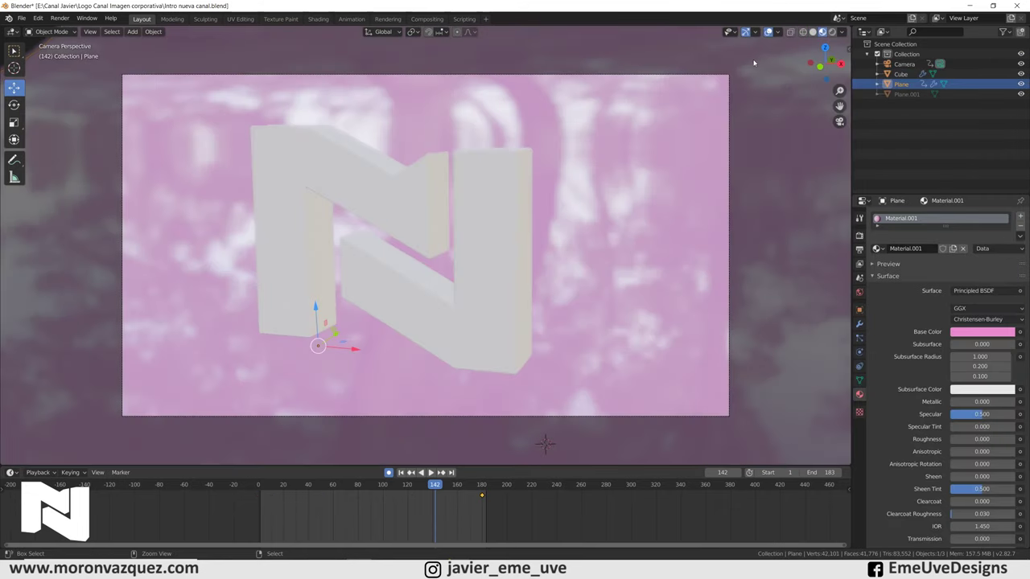
pyautogui.press('space')
pyautogui.moveTo(436, 490); pyautogui.dragTo(489, 498)
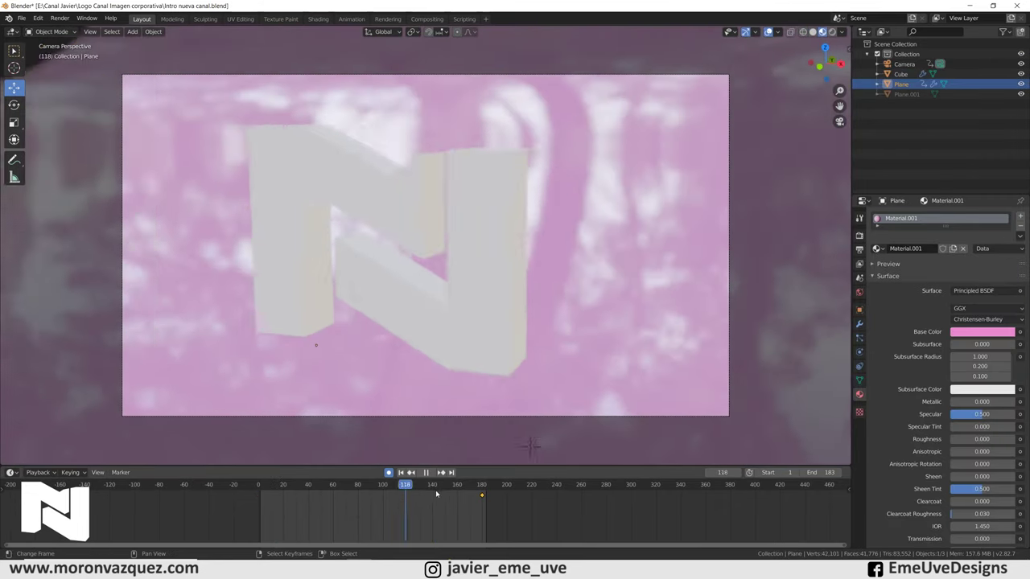
pyautogui.press('space')
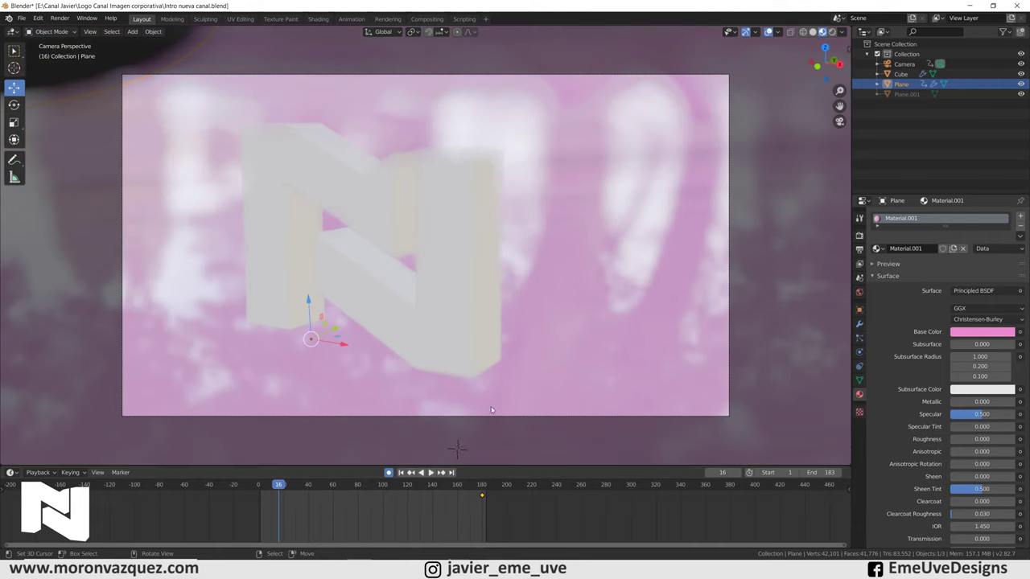
# - Select the camera, play backwards from frame 94 to 105, then switch to Rendered shading
pyautogui.click(487, 417)
pyautogui.press('space')
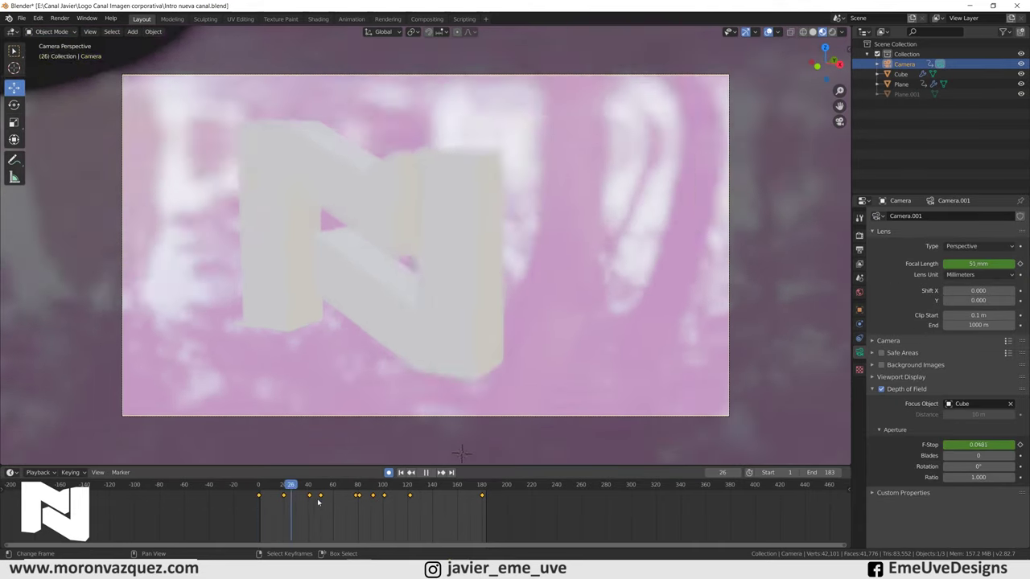
pyautogui.click(375, 498)
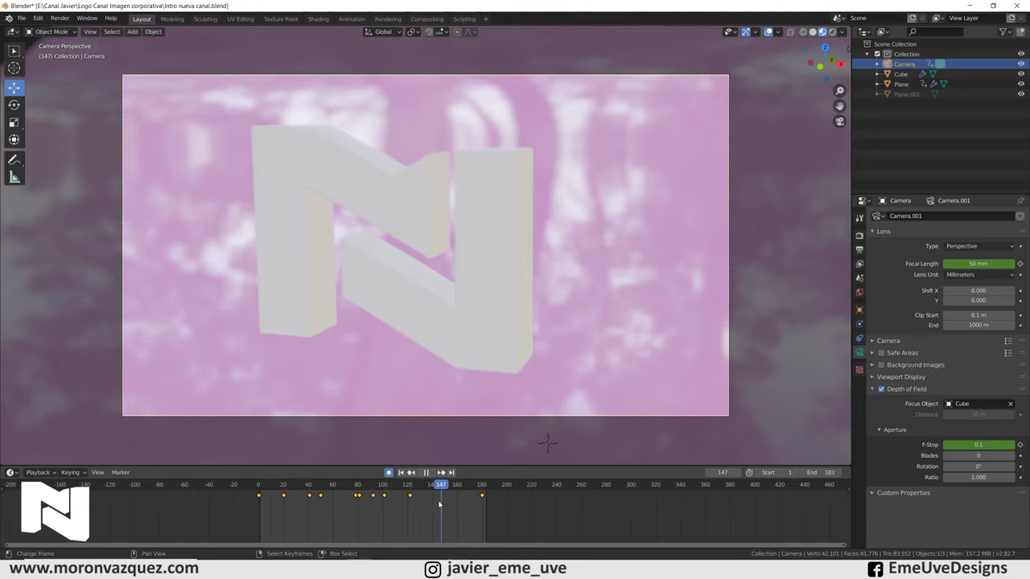
pyautogui.hotkey('ctrl', 'shift', 'space')
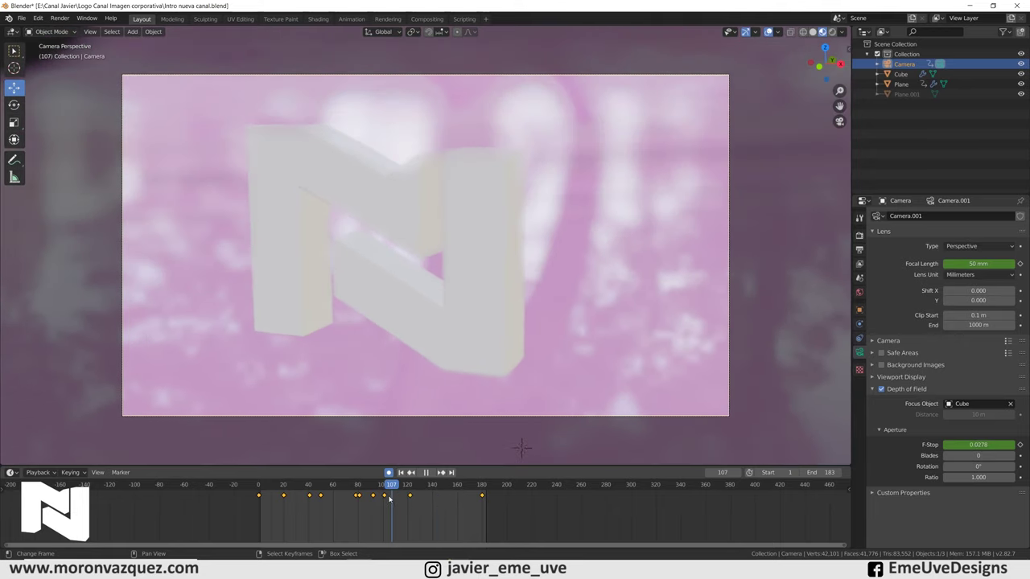
pyautogui.press('space')
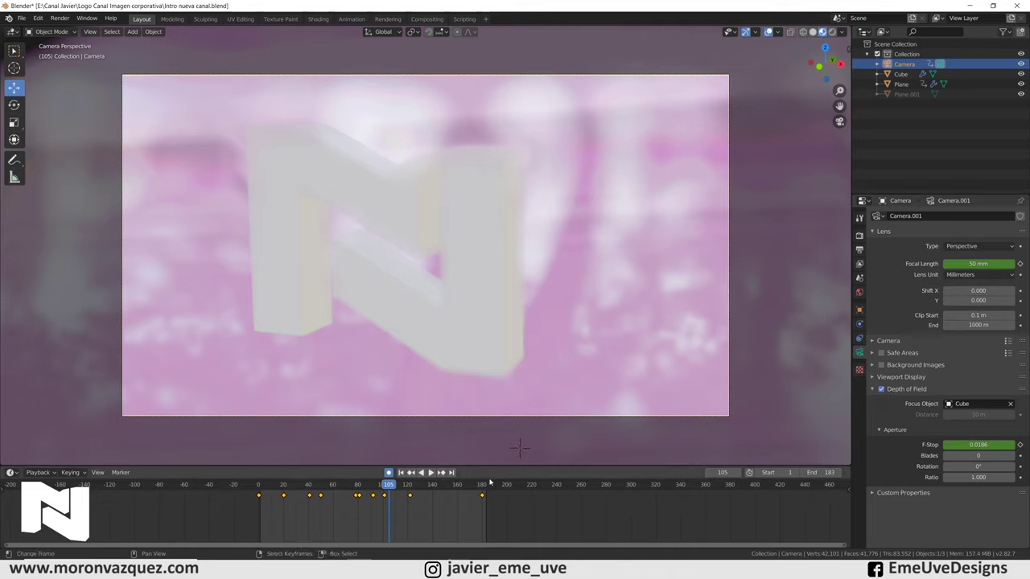
pyautogui.click(831, 31)
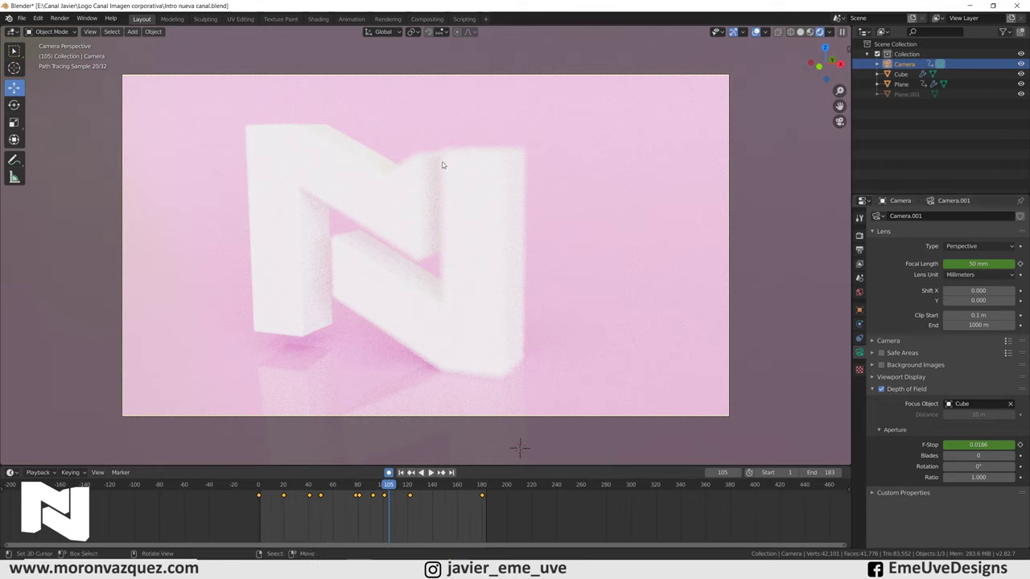
# - Play the rendered animation to frame 150, scrub frames 96–142, then jump to frame 171
pyautogui.click(430, 473)
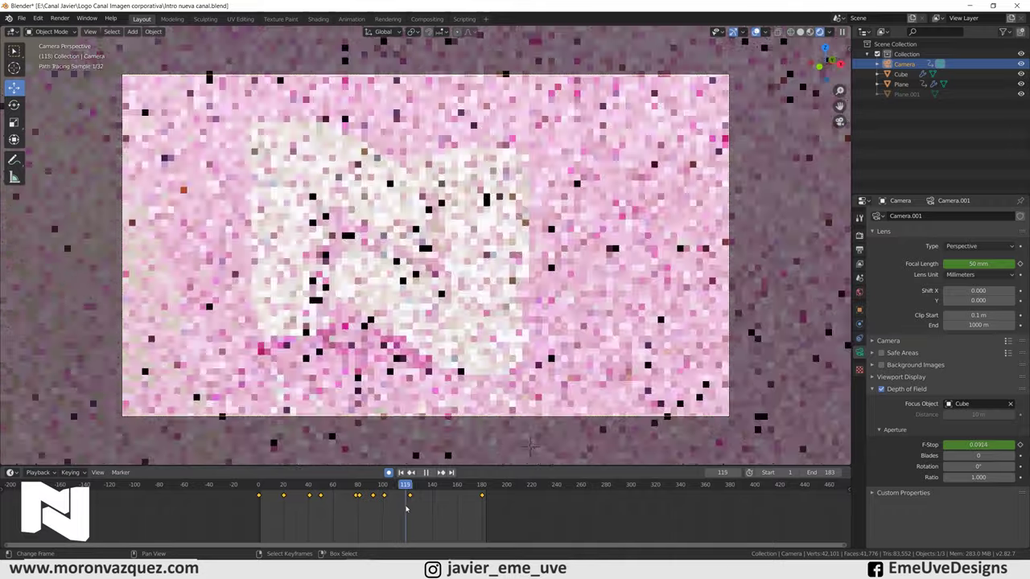
pyautogui.press('space')
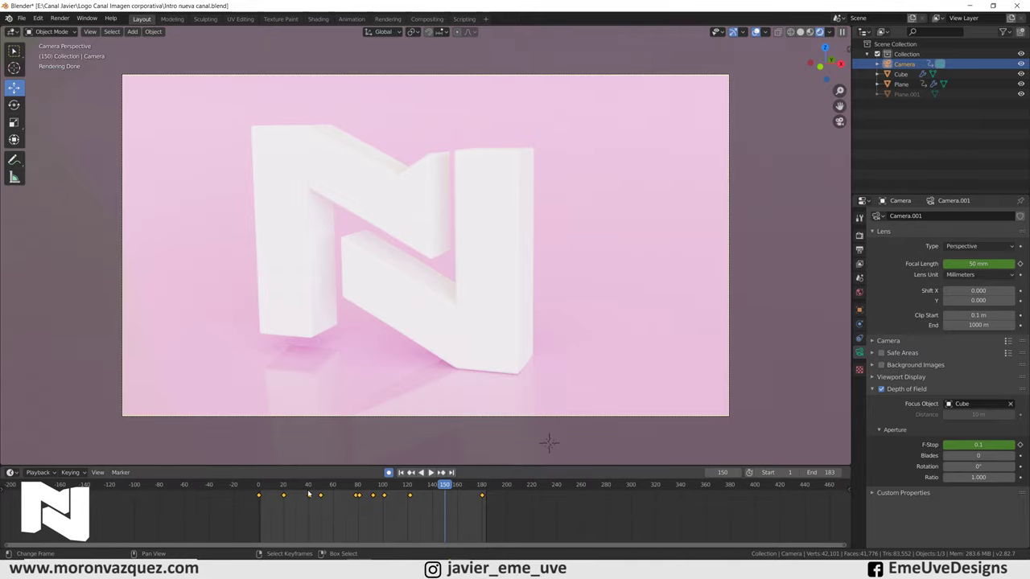
pyautogui.moveTo(420, 506); pyautogui.dragTo(373, 505)
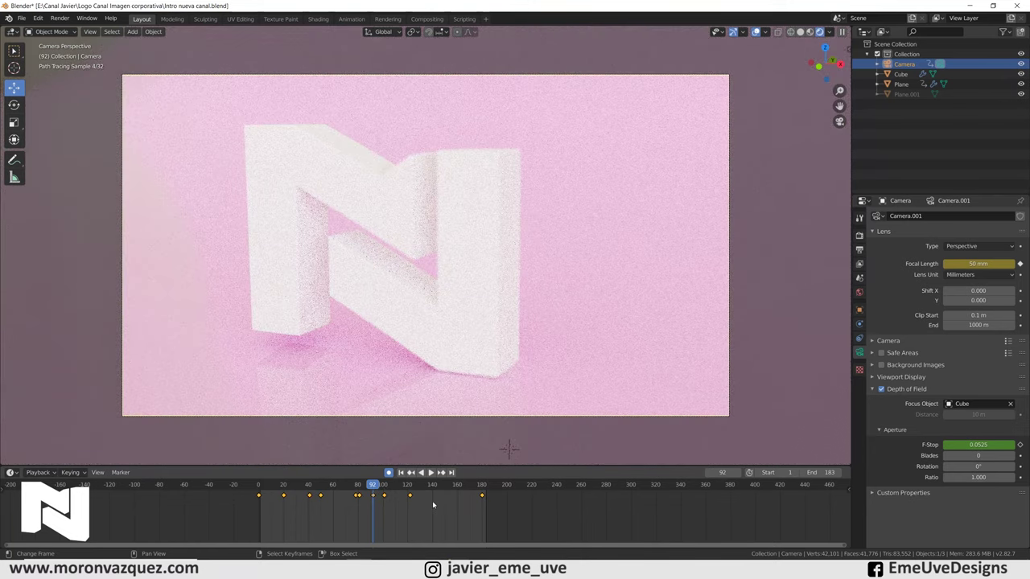
pyautogui.moveTo(374, 489); pyautogui.dragTo(441, 475)
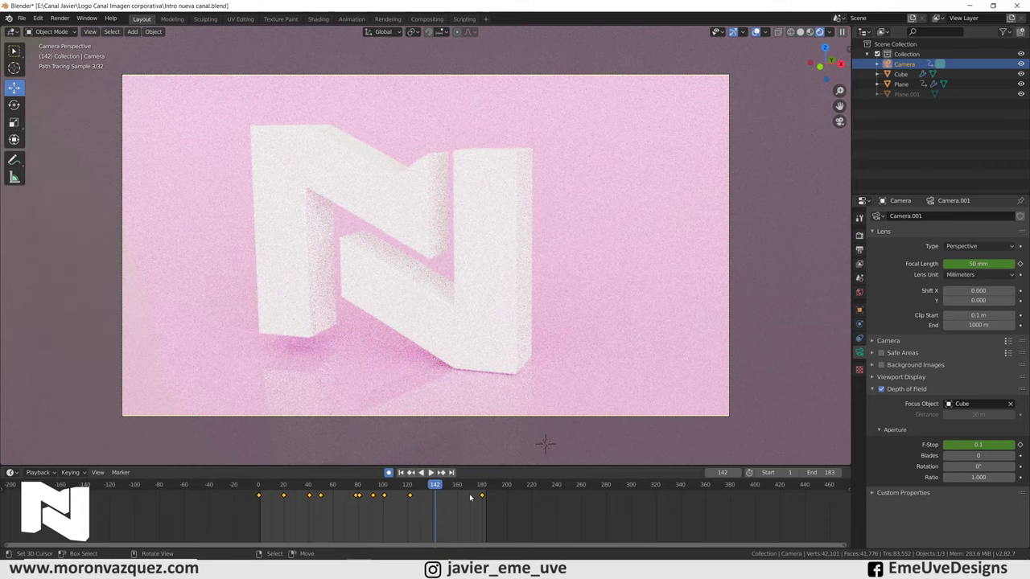
pyautogui.click(471, 497)
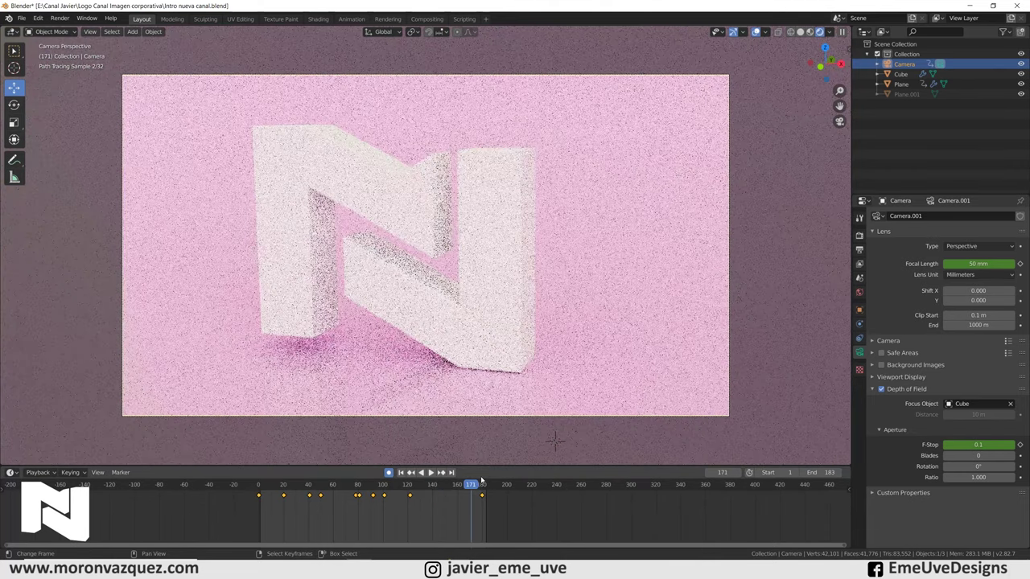